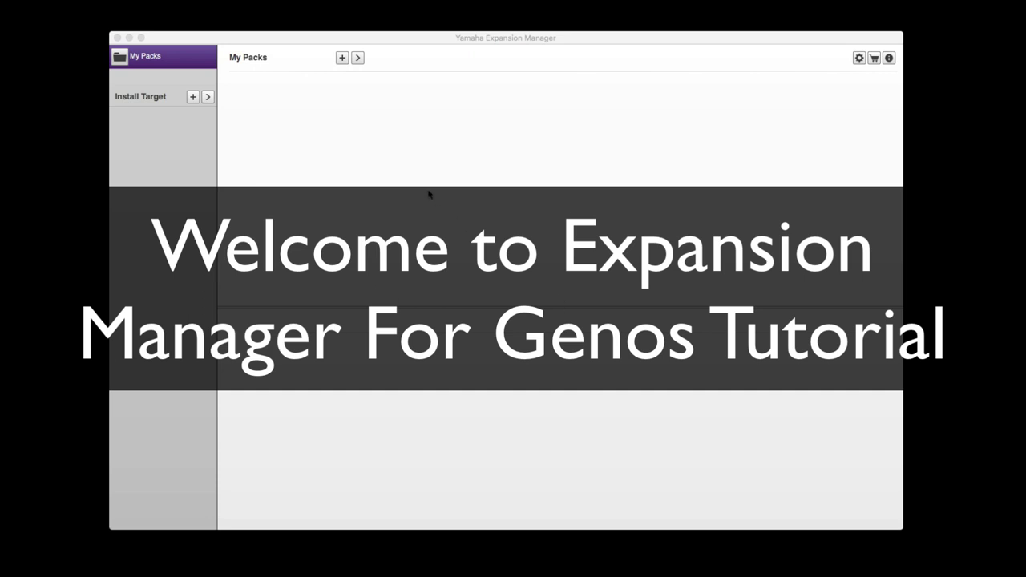
Check the program's version information, dismiss it, and reposition the app window.
left_click_drag(425, 39, 444, 53)
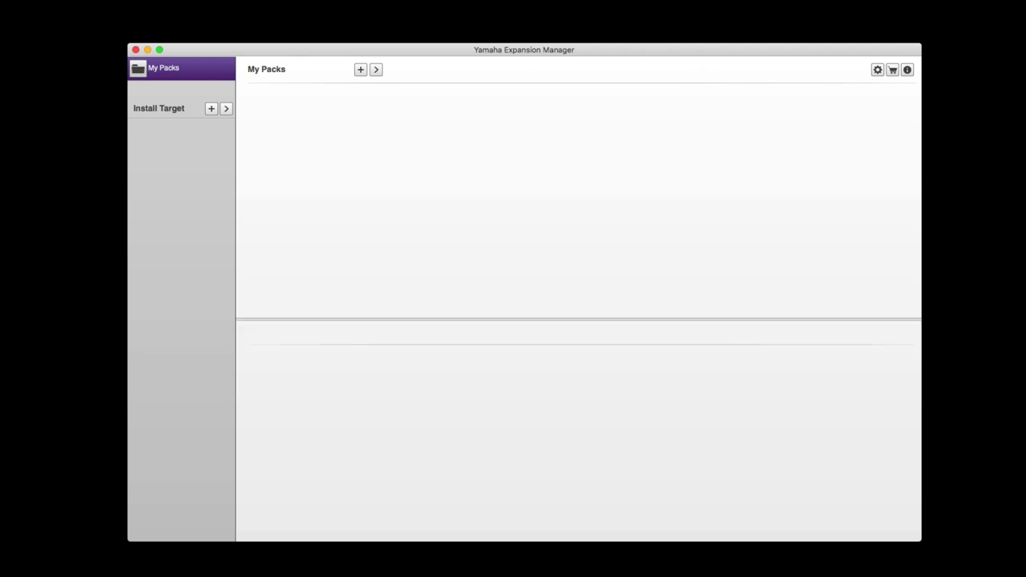
left_click(907, 70)
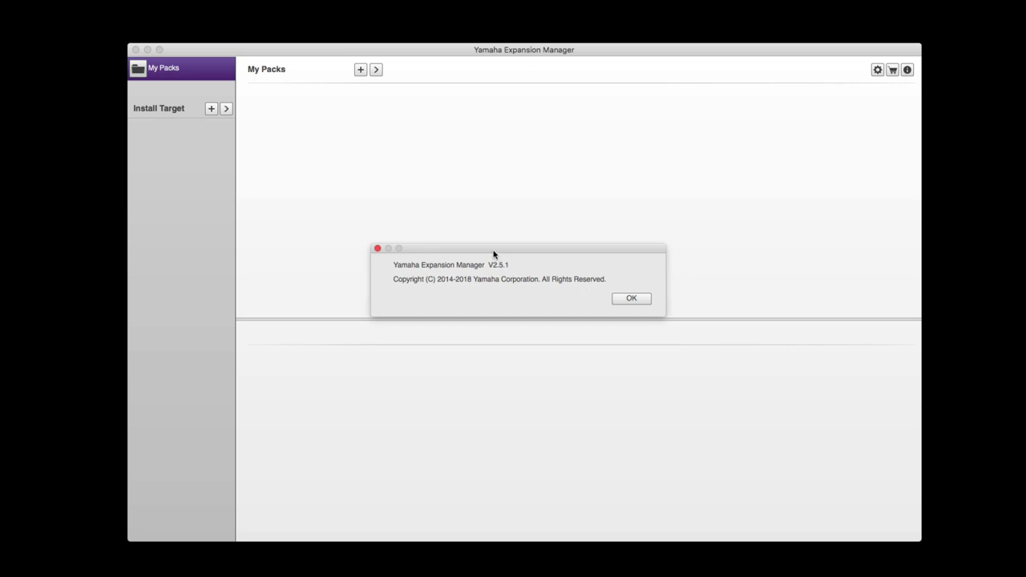
left_click_drag(493, 251, 552, 192)
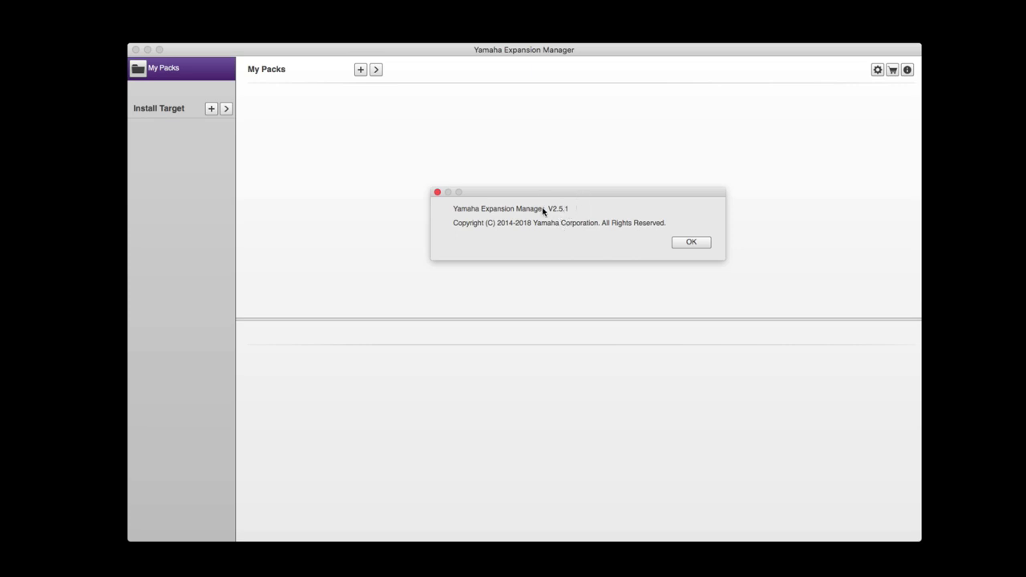
left_click(438, 193)
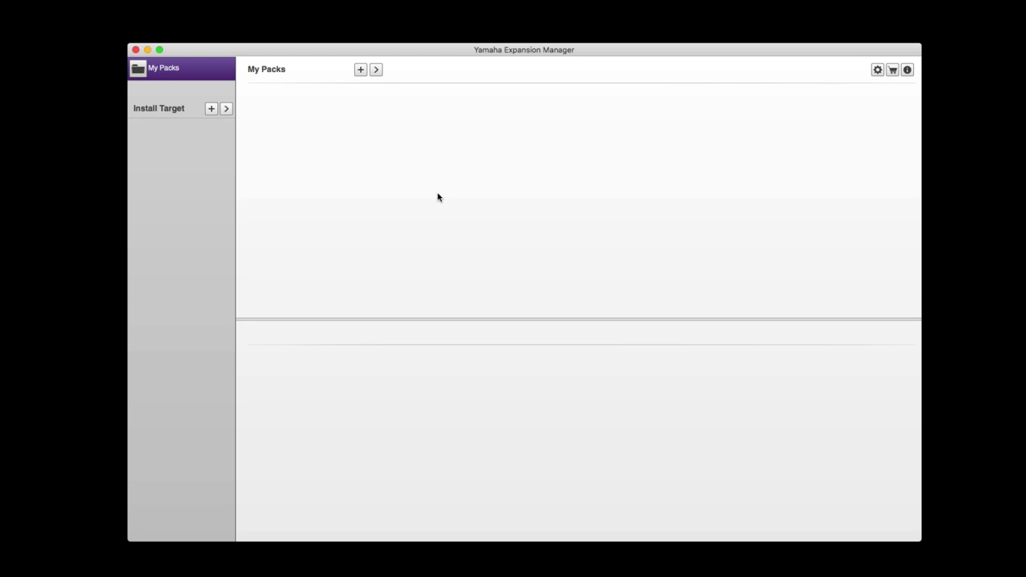
left_click(408, 51)
left_click_drag(408, 51, 404, 50)
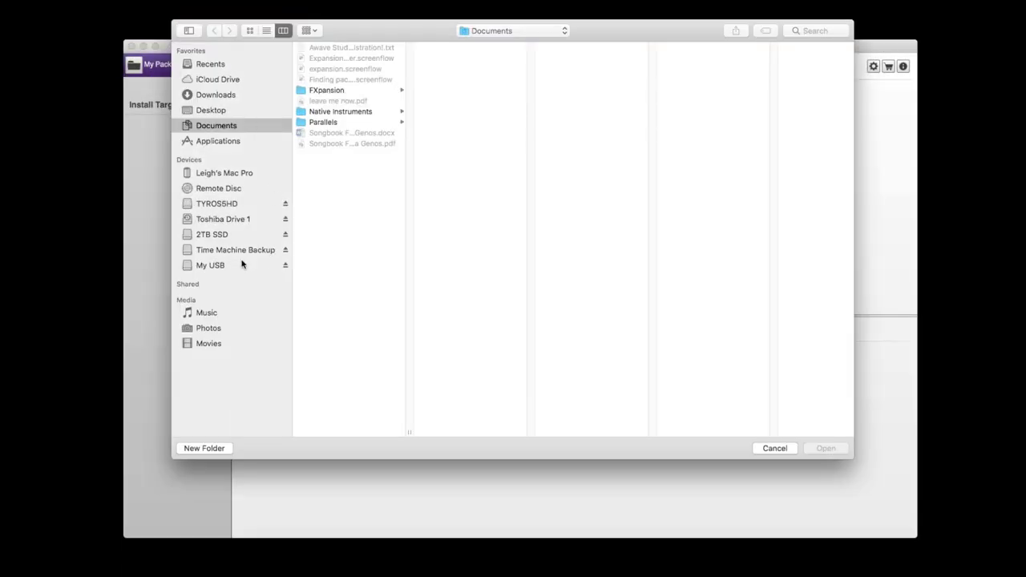
Import Genos_InstrumentInfo.n27 from the My USB drive to add Genos as an install target.
left_click(225, 268)
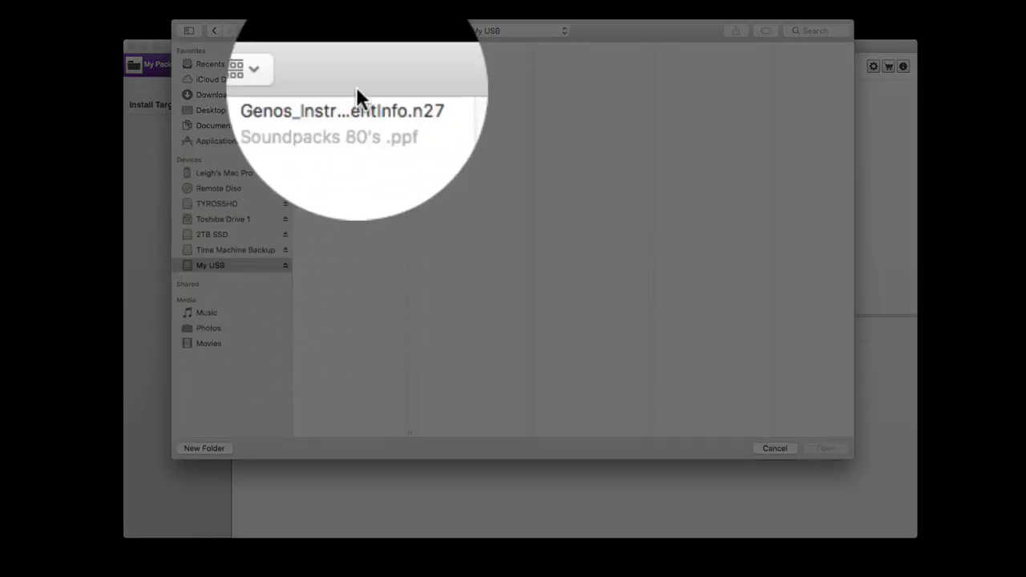
left_click(350, 86)
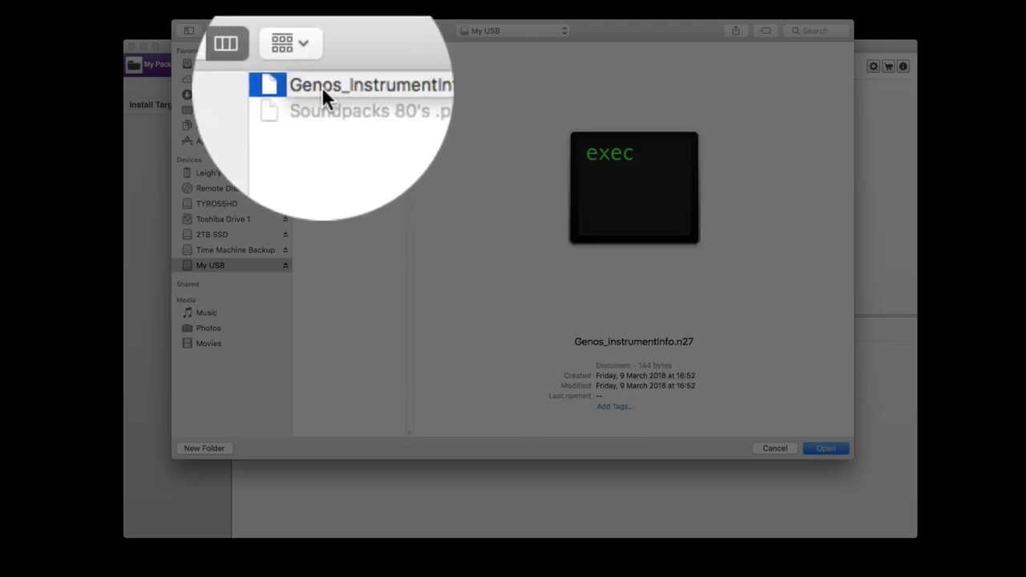
left_click(376, 90)
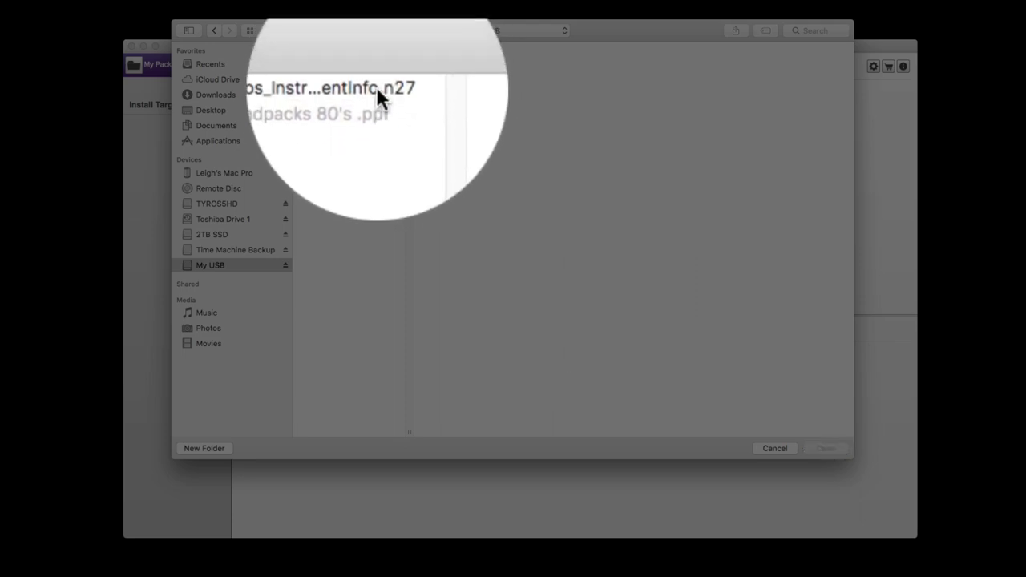
left_click(377, 49)
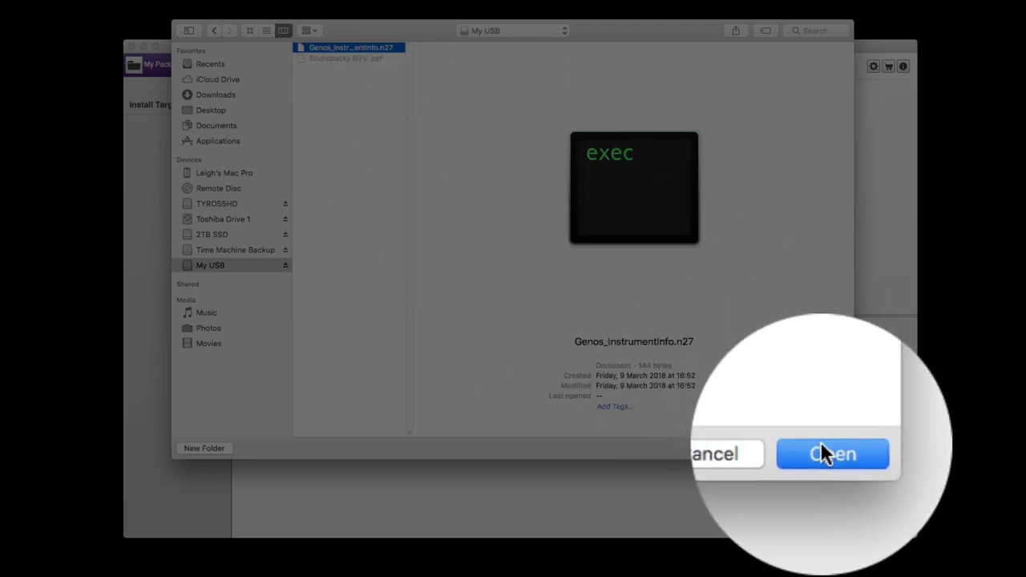
left_click(817, 448)
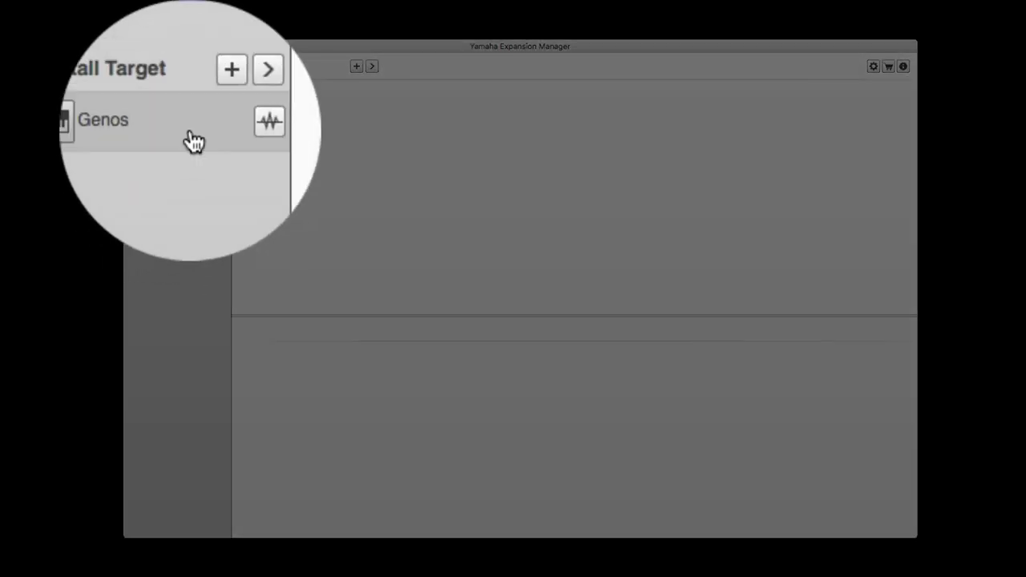
Select the Genos install target to view its empty pack list and 20 / 1783 MB usage.
left_click(148, 137)
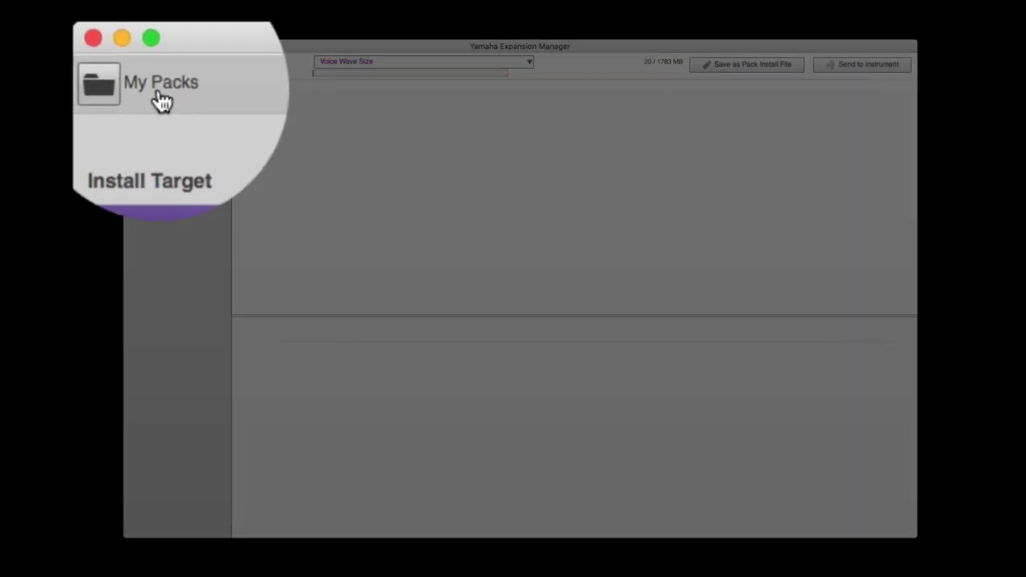
Import the existing pack Soundpacks 80's .ppf from My USB into My Packs.
left_click(161, 100)
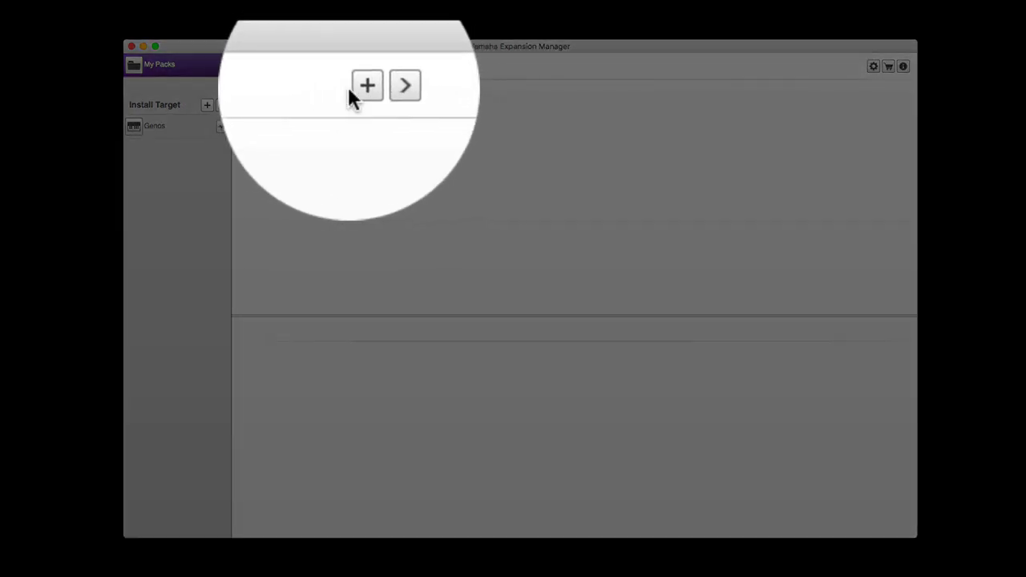
left_click(356, 66)
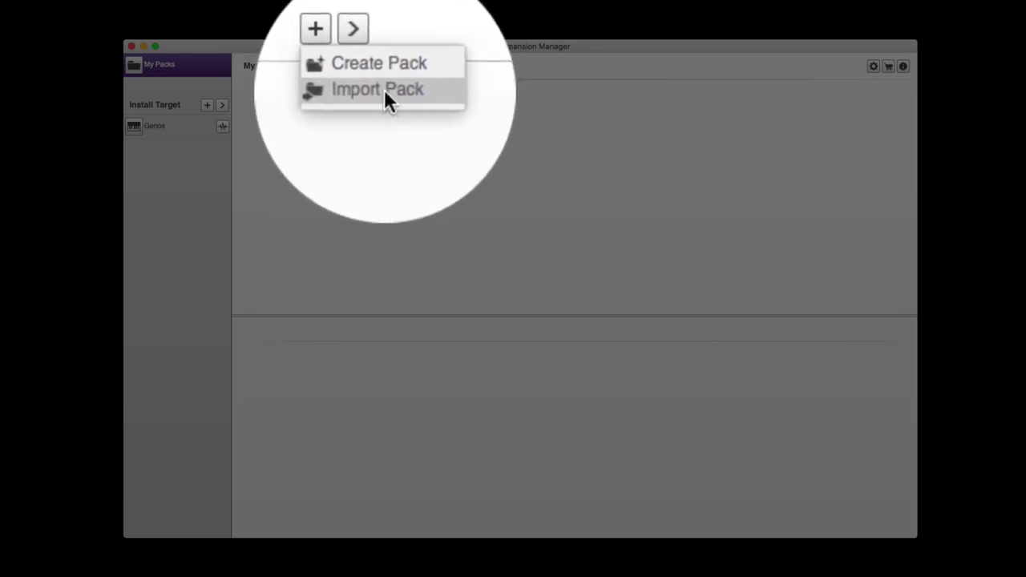
left_click(384, 89)
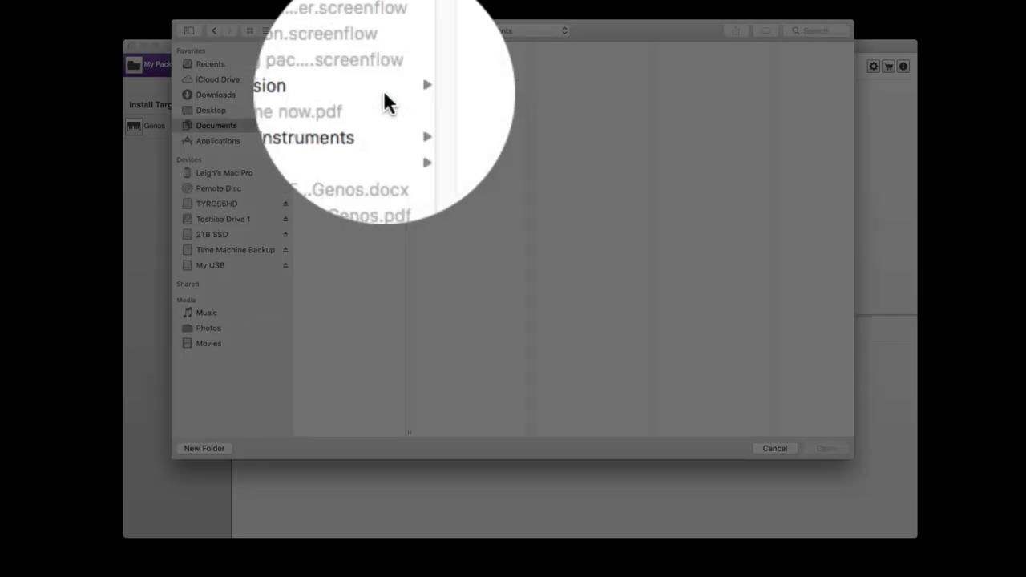
left_click(205, 266)
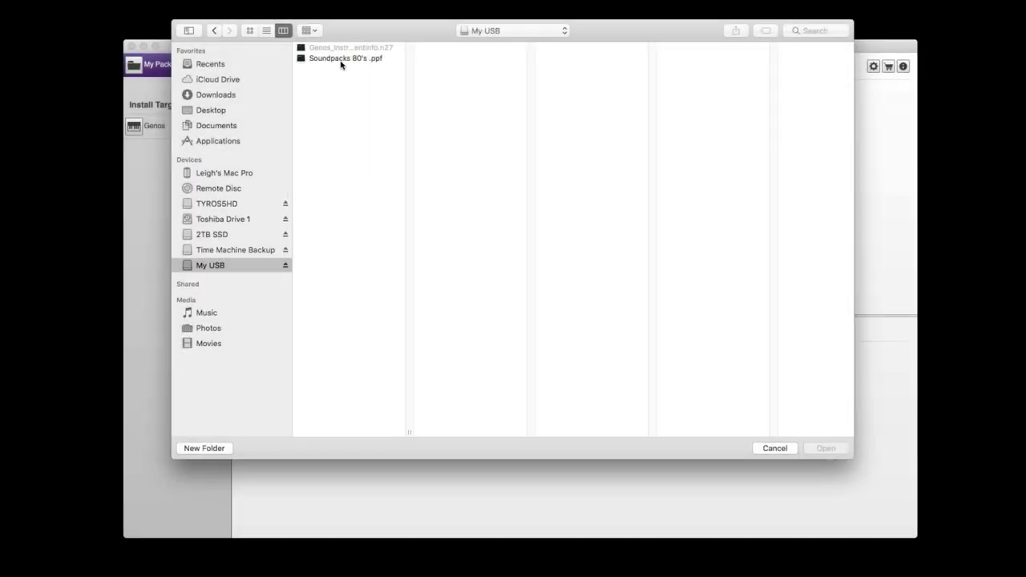
left_click(341, 59)
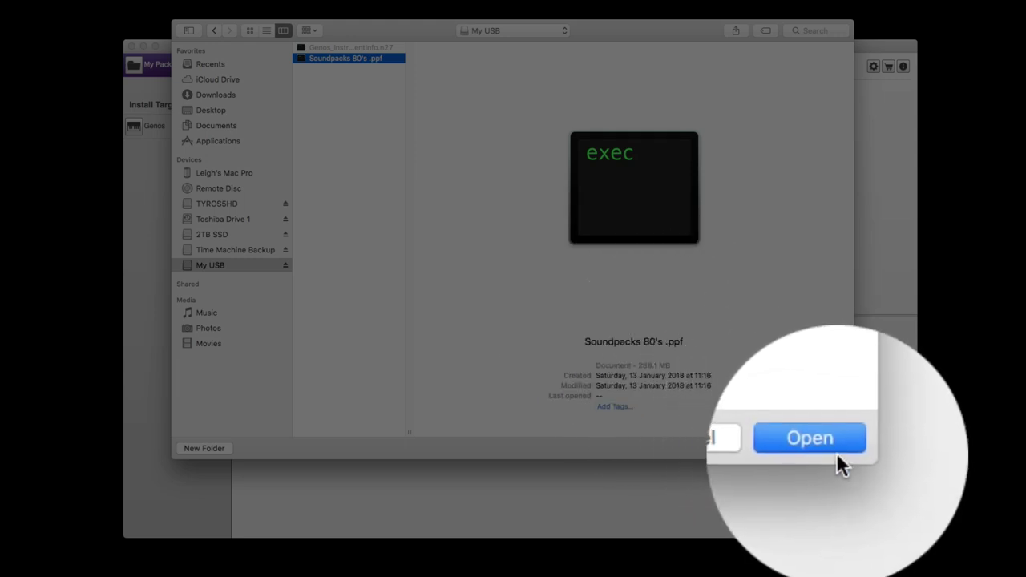
left_click(834, 454)
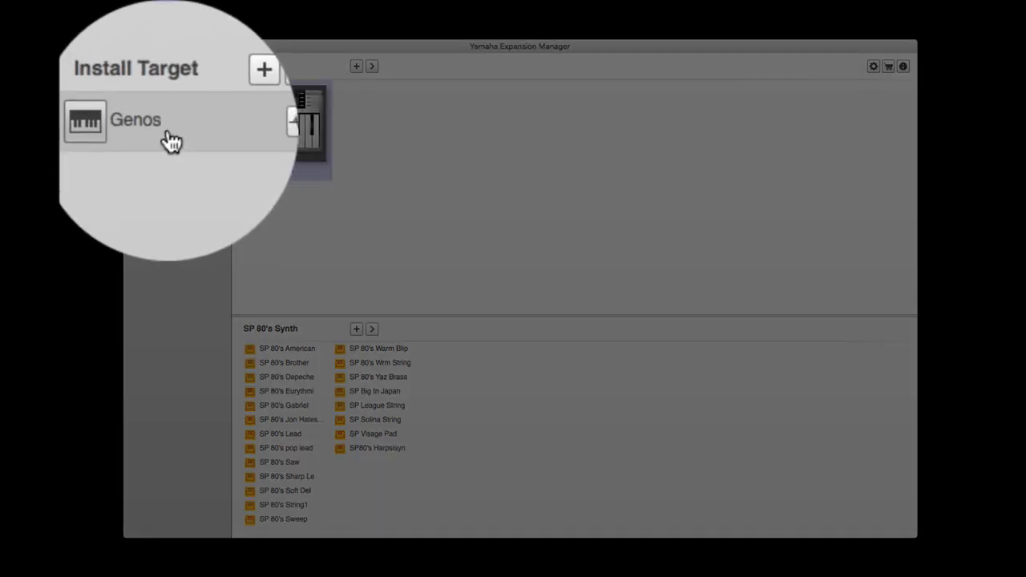
Enable the SP 80's Synth pack for Genos and untick the SP 80's Depeche voice.
left_click(170, 141)
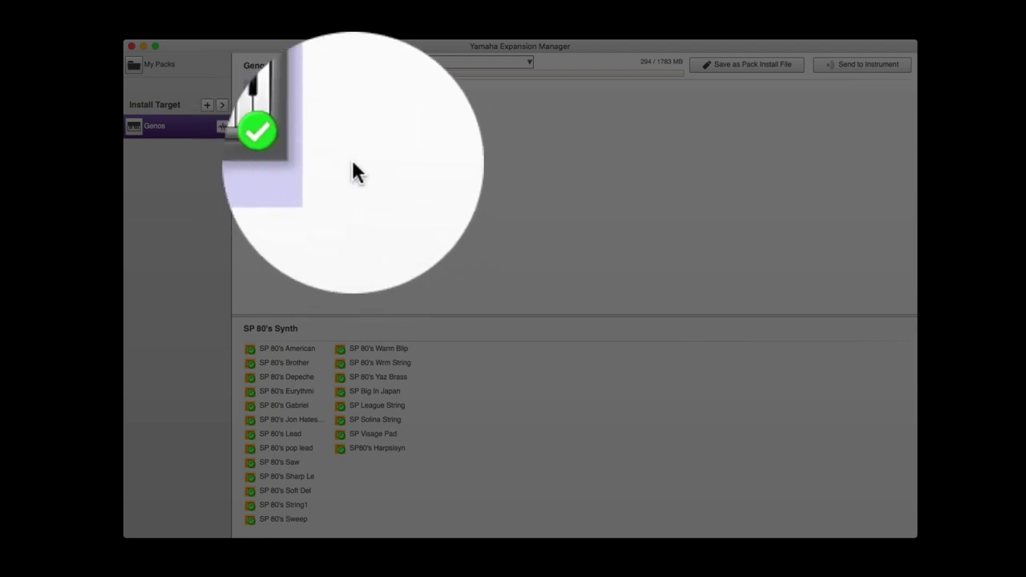
left_click(315, 149)
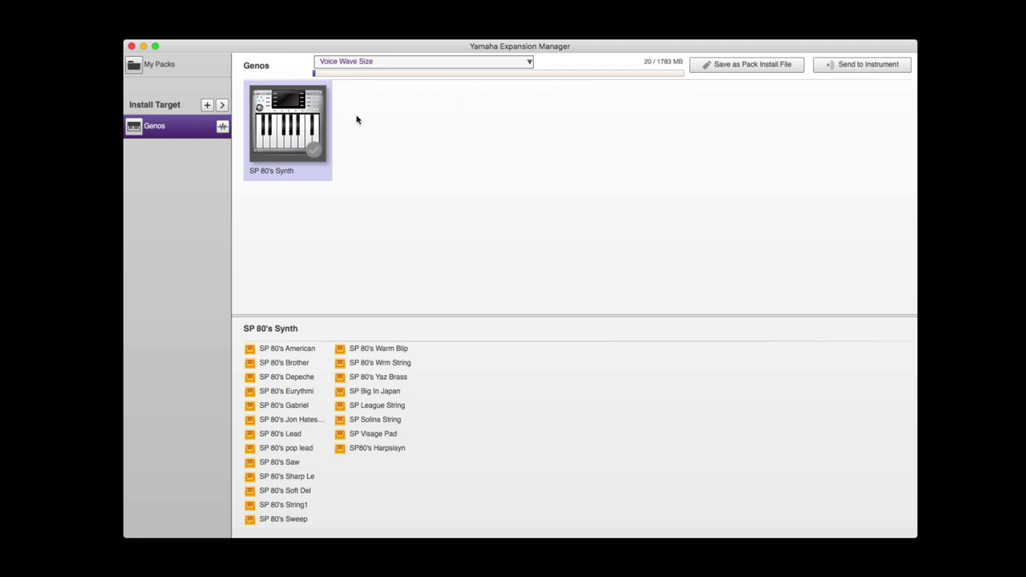
left_click(316, 151)
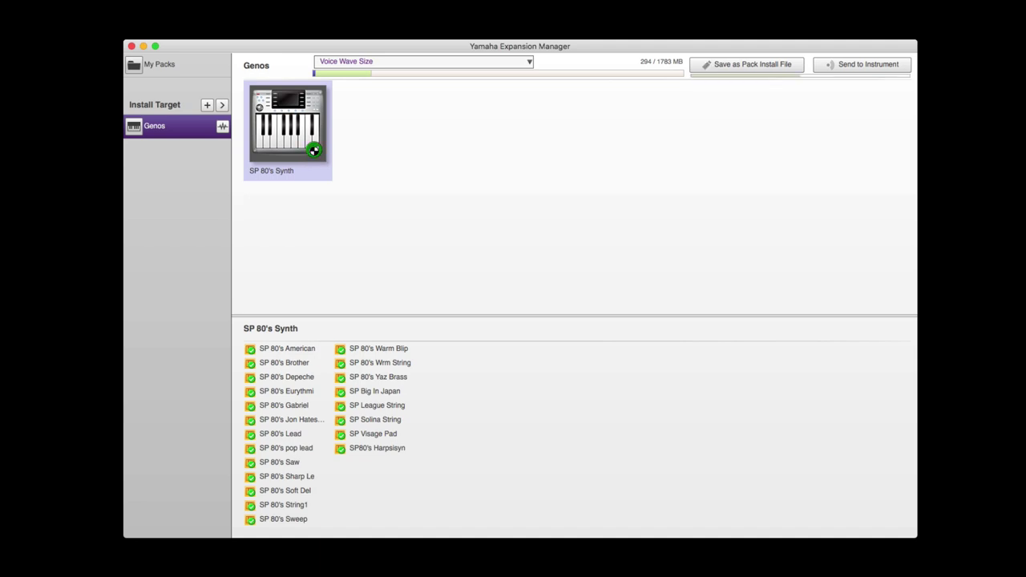
left_click(312, 152)
left_click(314, 153)
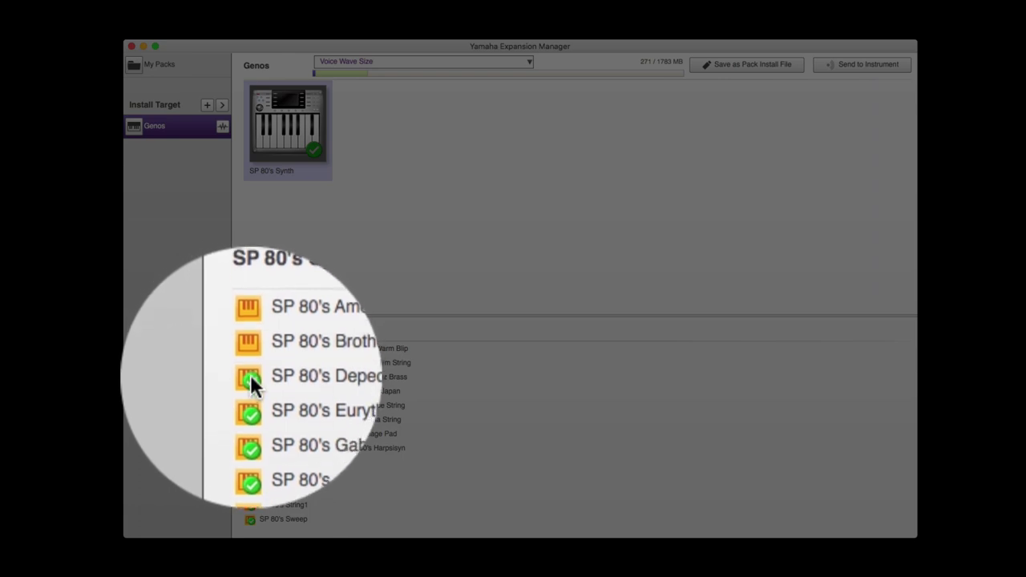
left_click(250, 375)
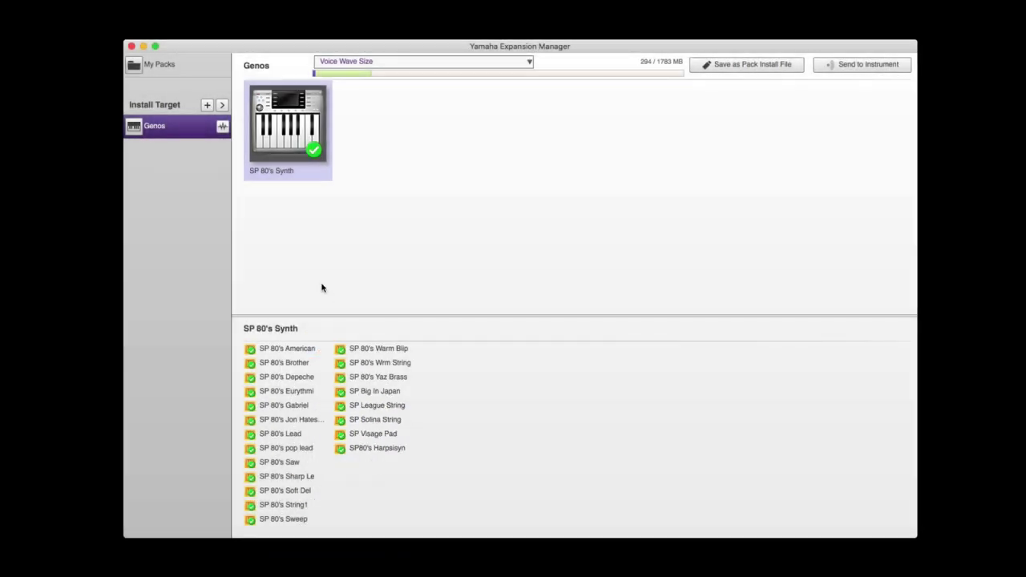
left_click(193, 70)
double_click(275, 147)
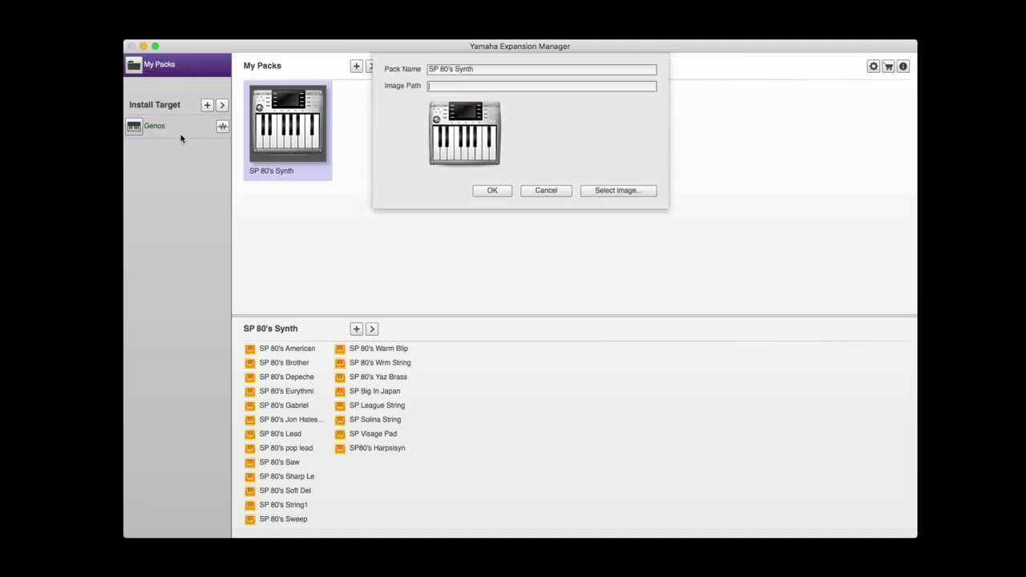
left_click(544, 190)
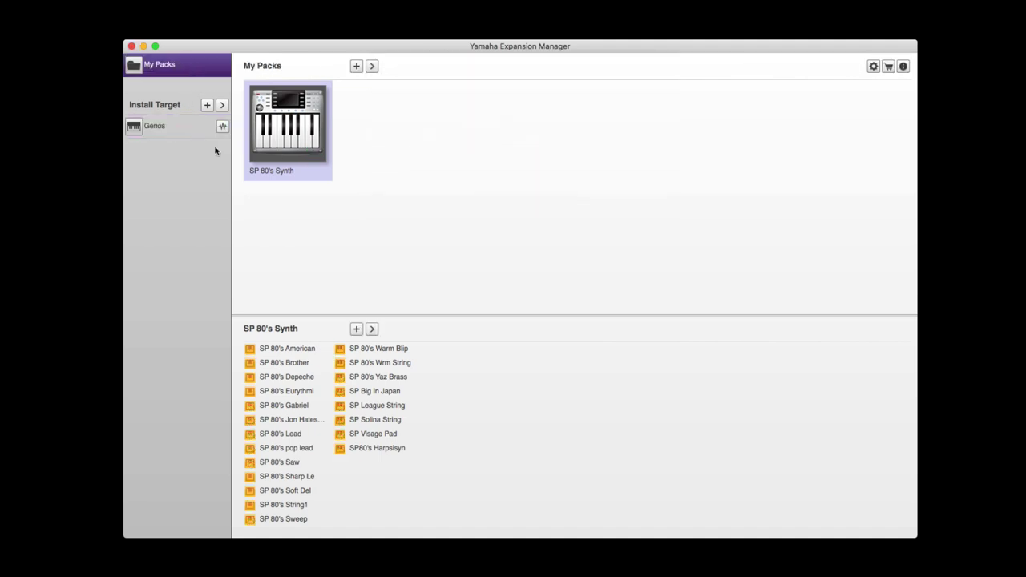
left_click(156, 134)
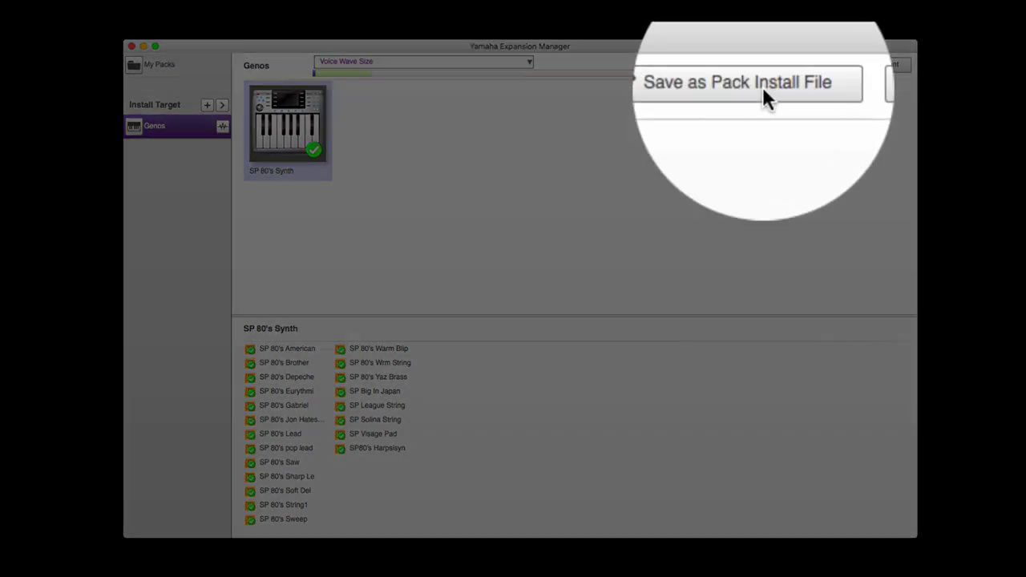
Save the Genos pack install file as Genos_PackInstallData.ppi on My USB.
left_click(776, 72)
scroll(416, 304, "down", 3)
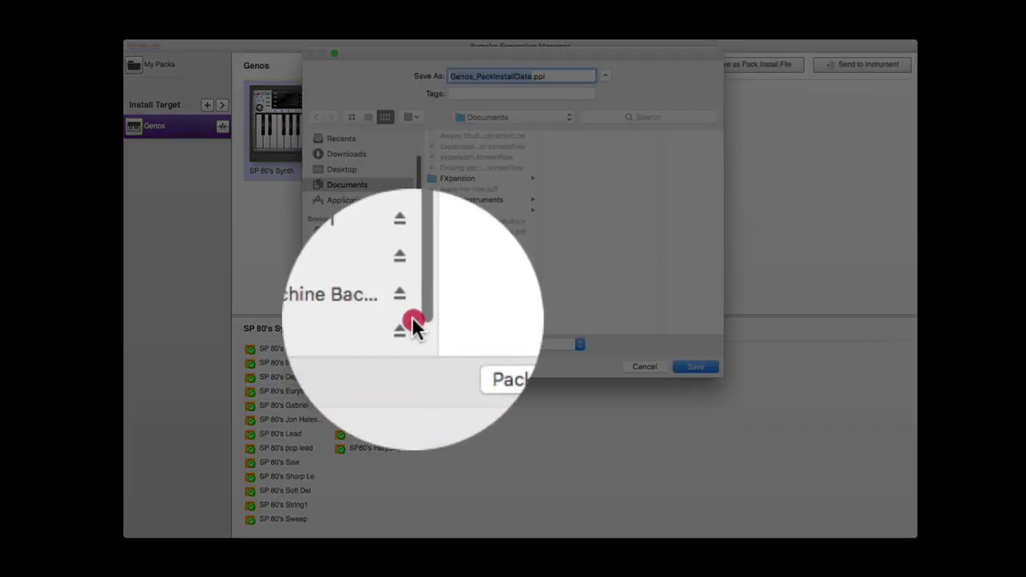
left_click(361, 313)
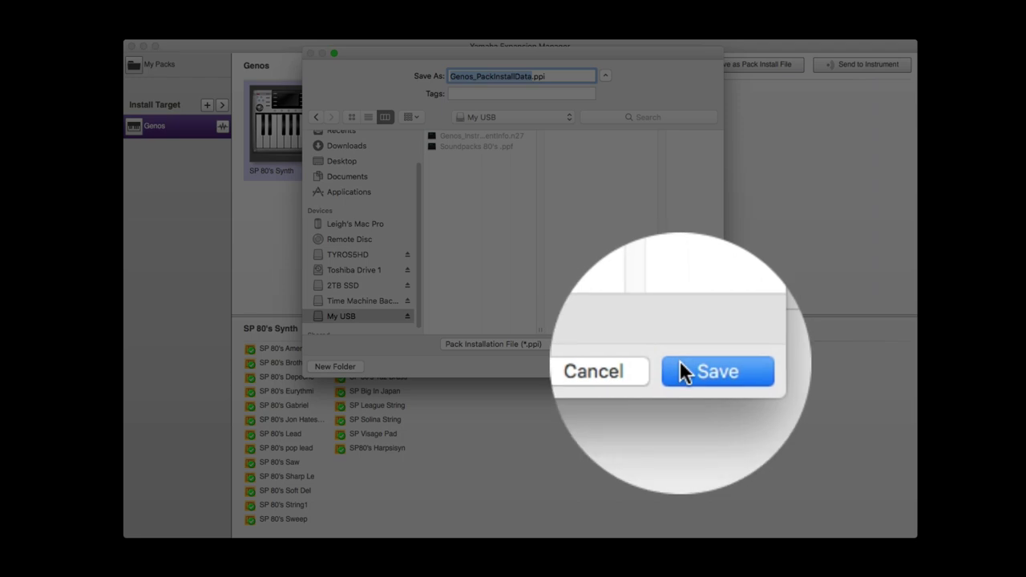
left_click(681, 366)
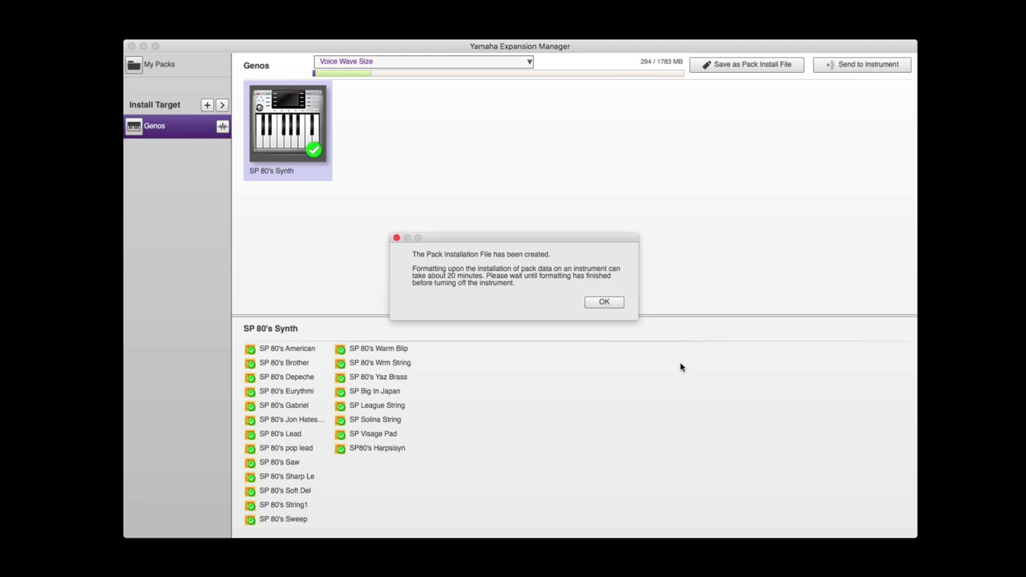
Acknowledge the notice that the Pack Installation File was created.
left_click(616, 305)
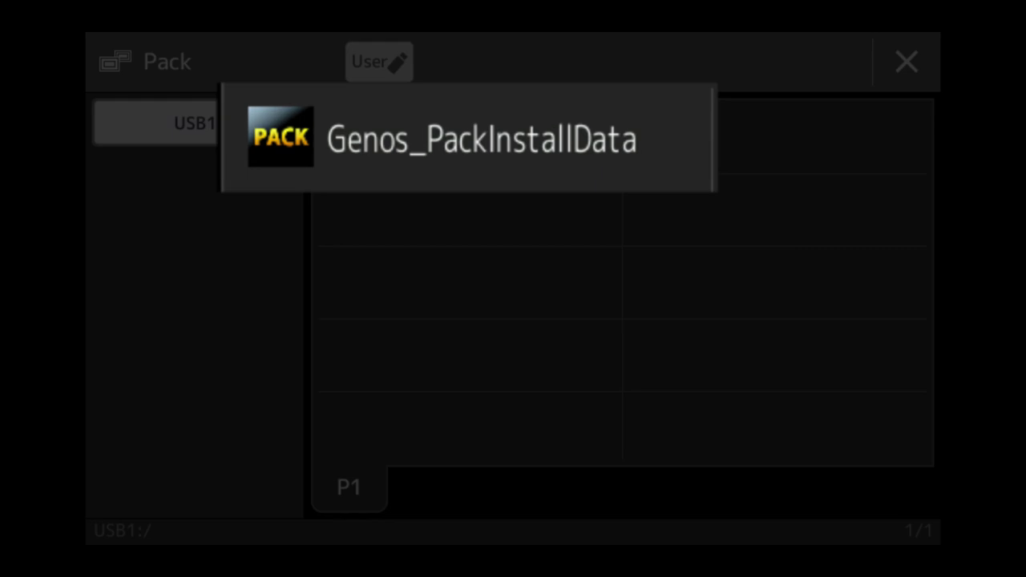
Select Genos_PackInstallData on the Genos Pack screen to begin installation.
left_click(465, 138)
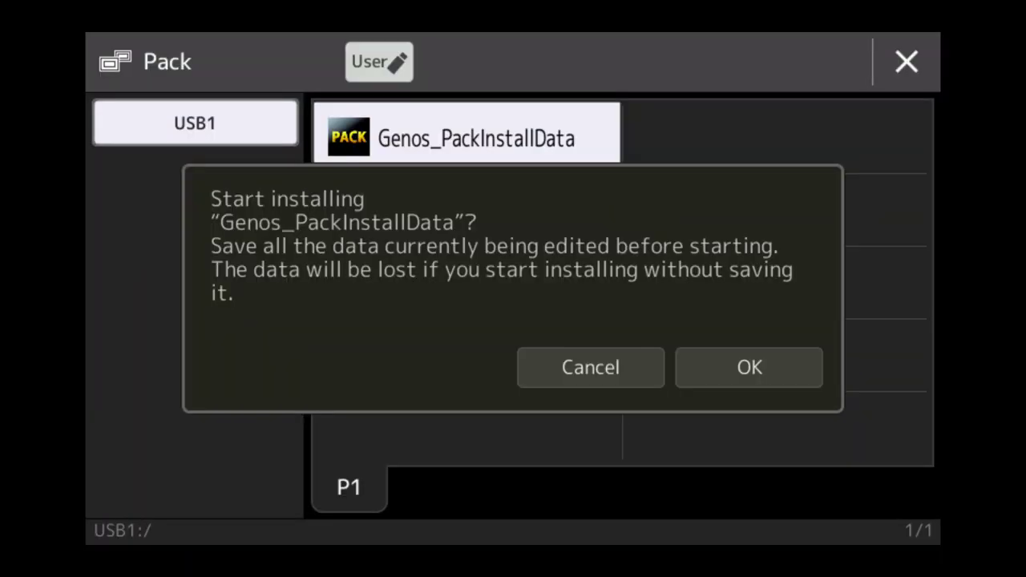